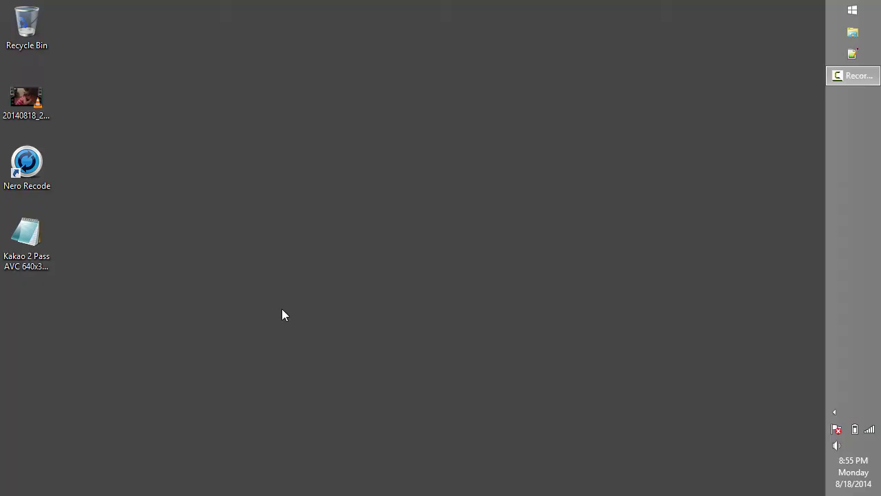
Step: Check the original phone video's properties, noting its 369 MB size on disk
right_click(34, 99)
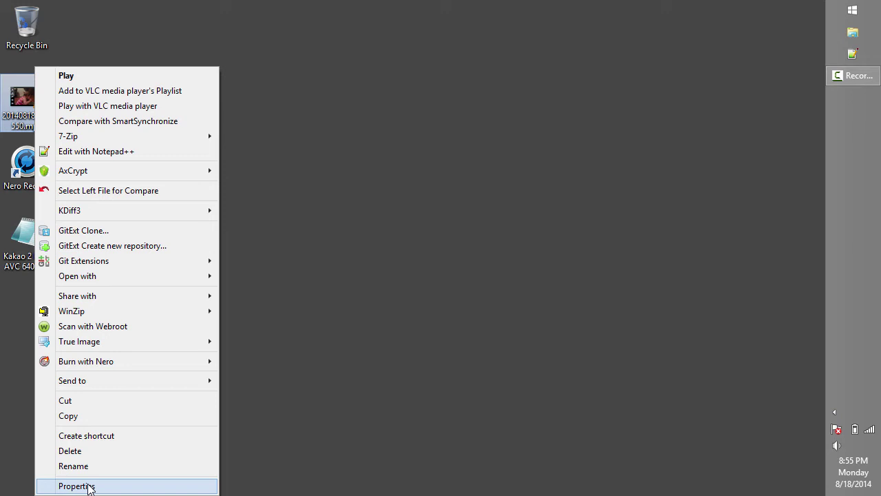
left_click(88, 485)
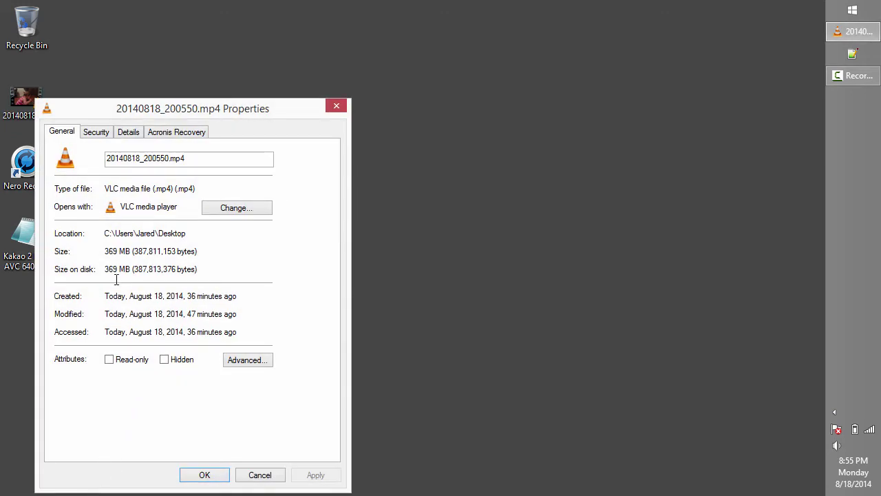
left_click_drag(106, 269, 202, 269)
left_click(202, 269)
left_click(215, 480)
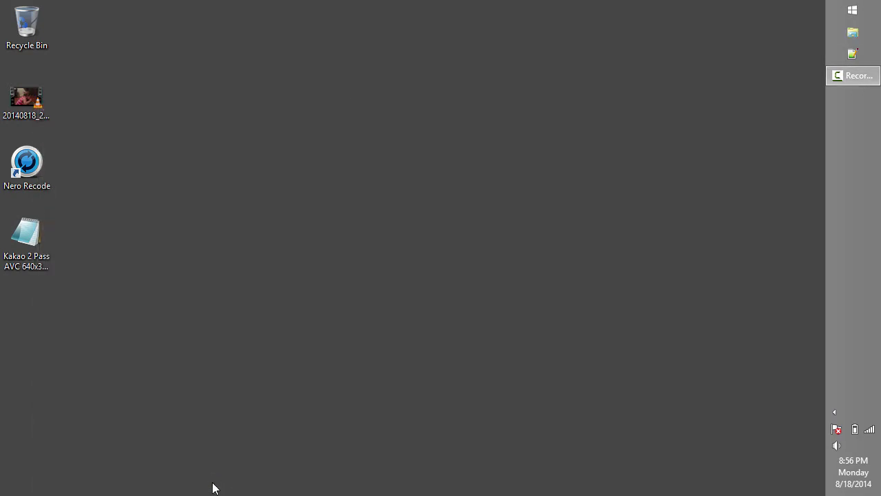
Step: Launch Nero Recode and import the Kakao 2 Pass AVC 640x360 XML under Smartphone profiles
double_click(34, 165)
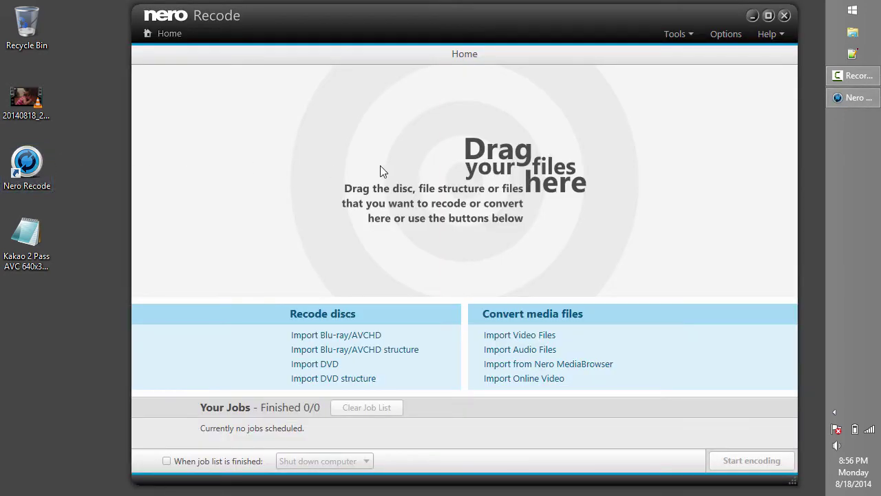
left_click(725, 33)
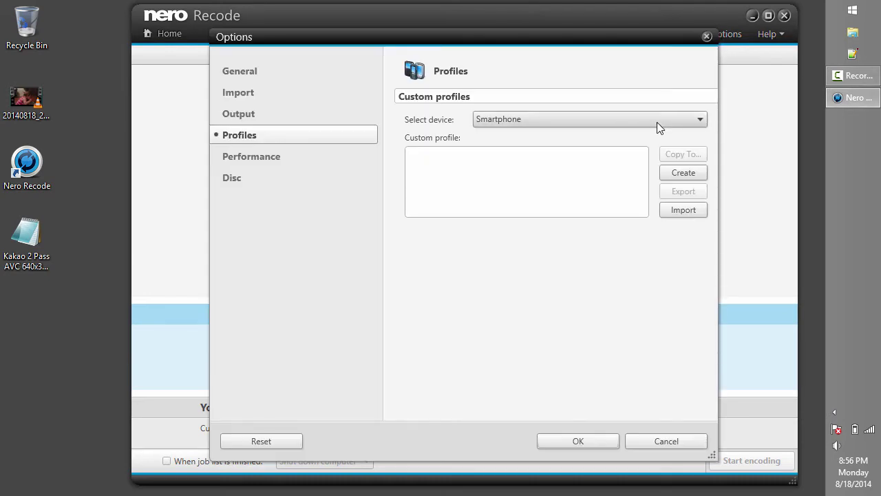
left_click(657, 122)
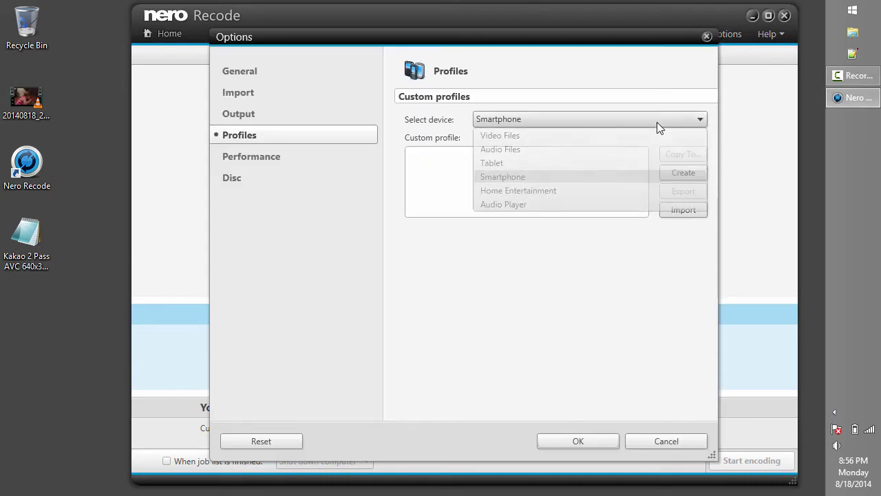
left_click(585, 178)
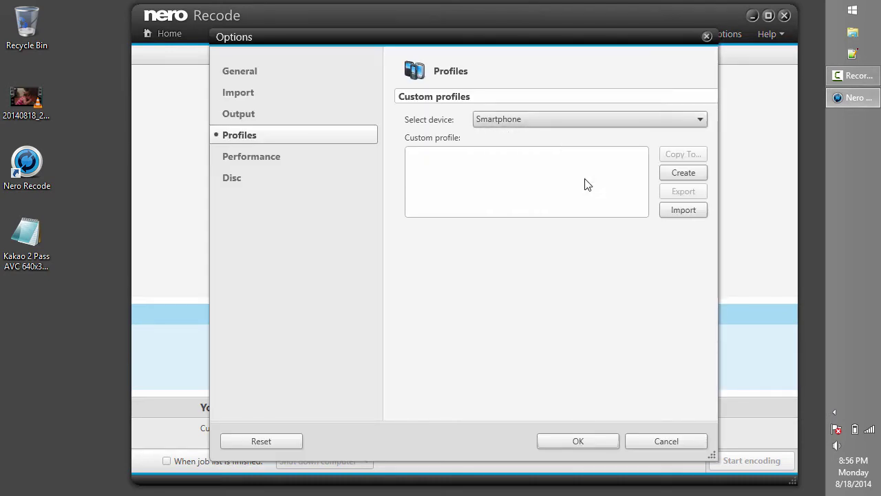
left_click(669, 211)
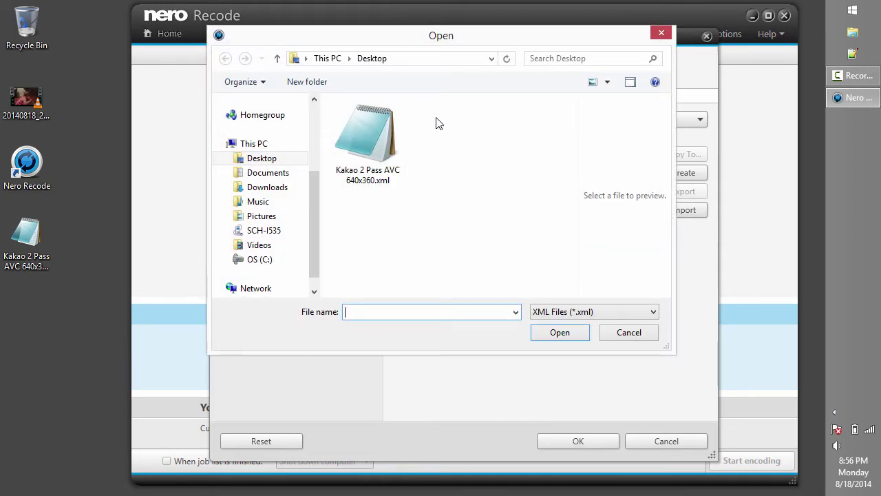
left_click(369, 125)
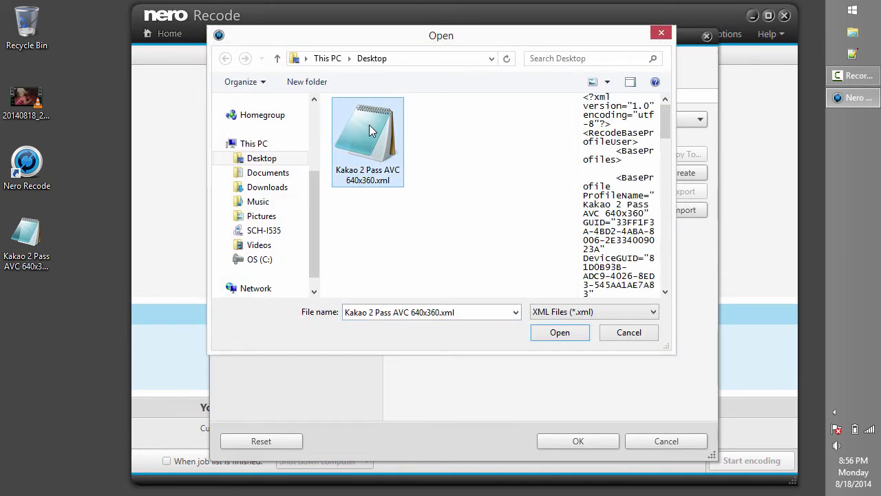
left_click(560, 333)
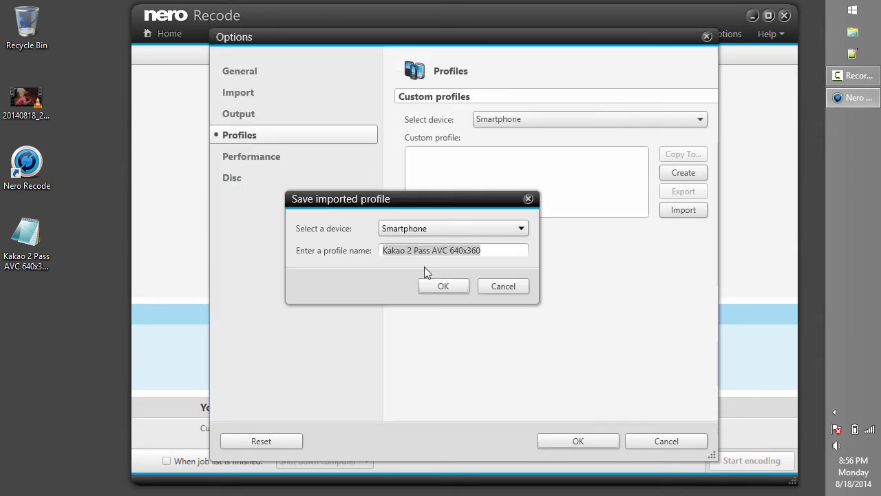
left_click(444, 288)
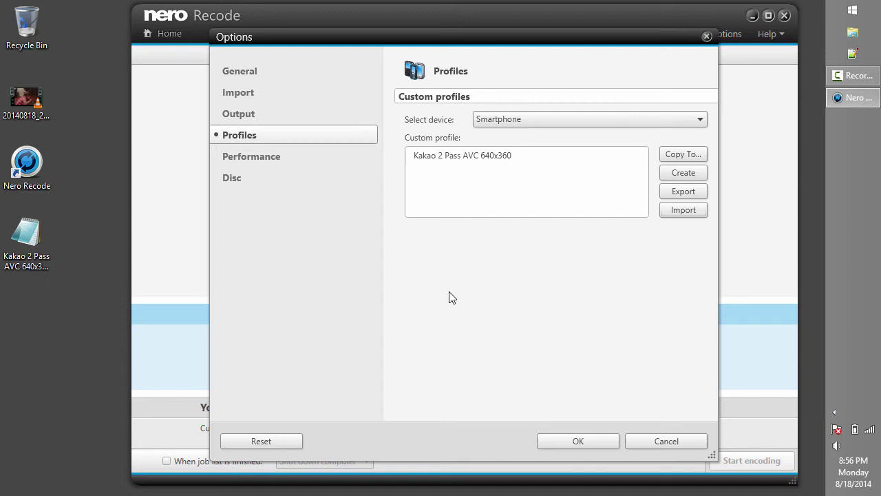
Step: Add 20140818_200550 with the Kakao 2 Pass AVC 640x360 profile and a 19 MB maximum size
left_click(554, 440)
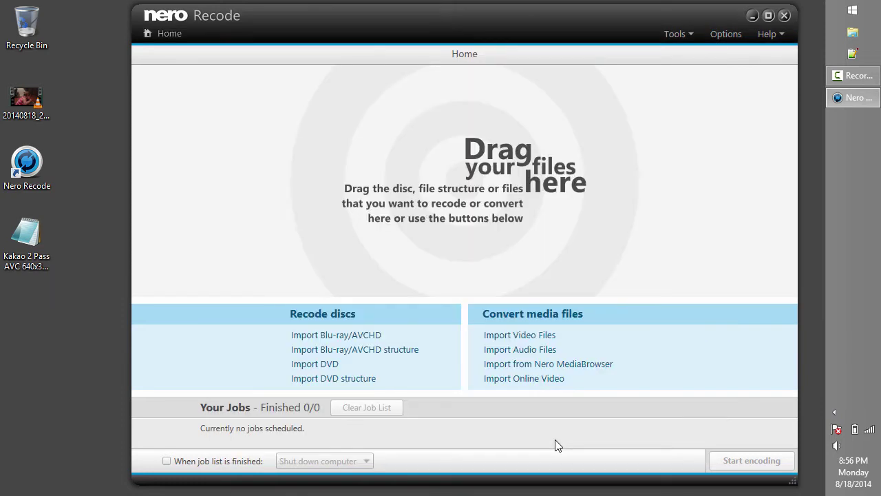
left_click_drag(47, 106, 258, 171)
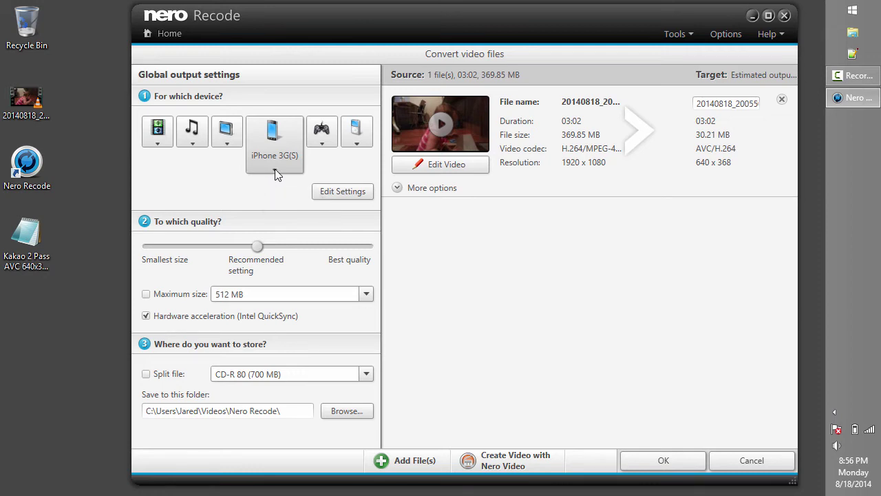
left_click(274, 171)
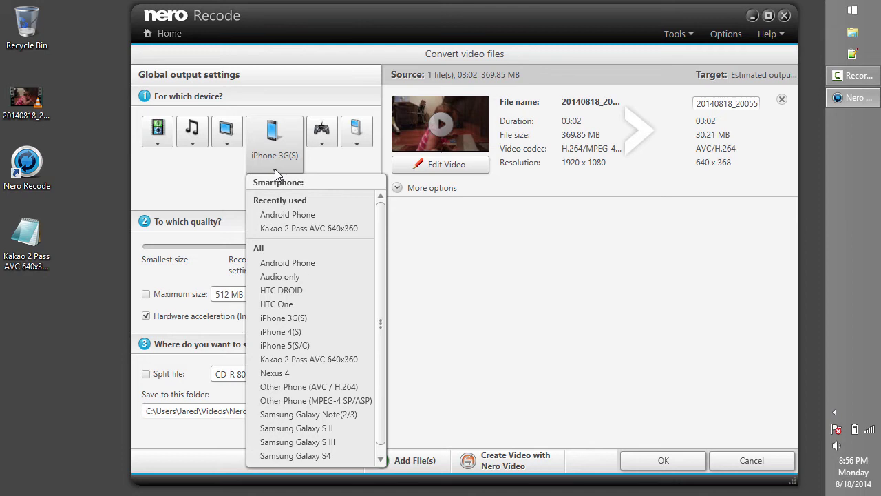
left_click(279, 229)
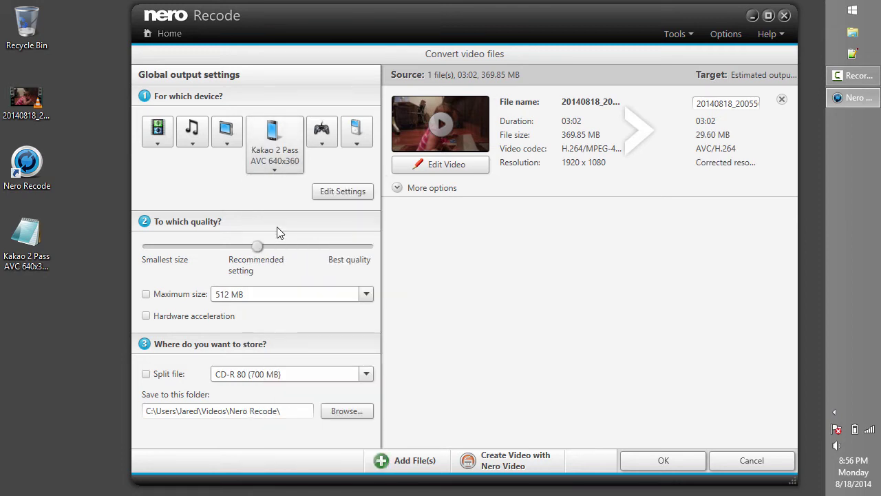
left_click(231, 294)
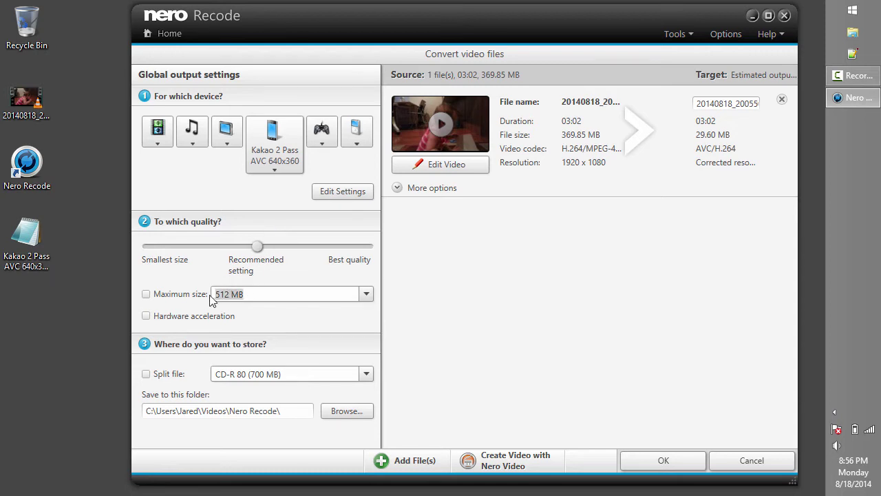
type("19")
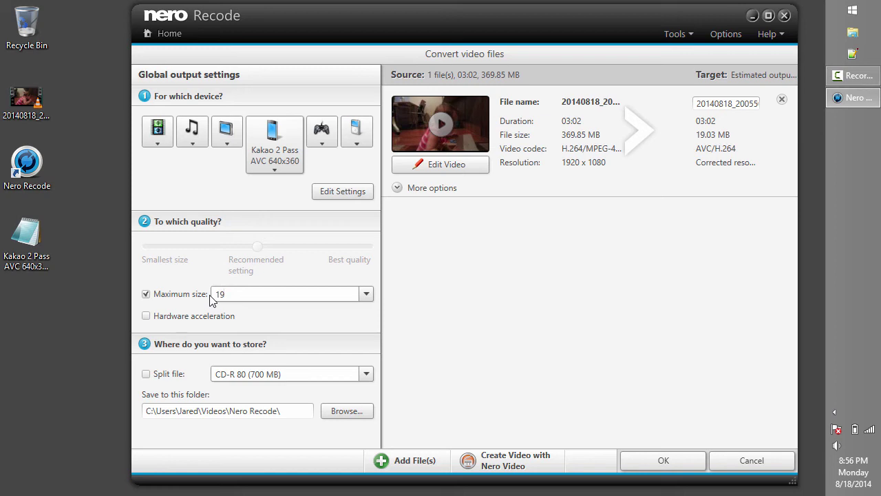
left_click(466, 354)
Step: Add the Kakao conversion to the job list and start encoding it until it finishes
left_click(625, 466)
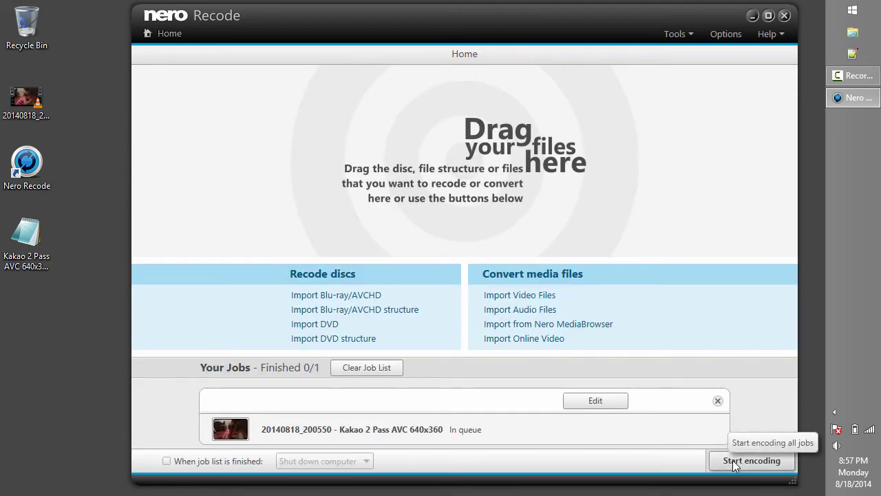
left_click(734, 466)
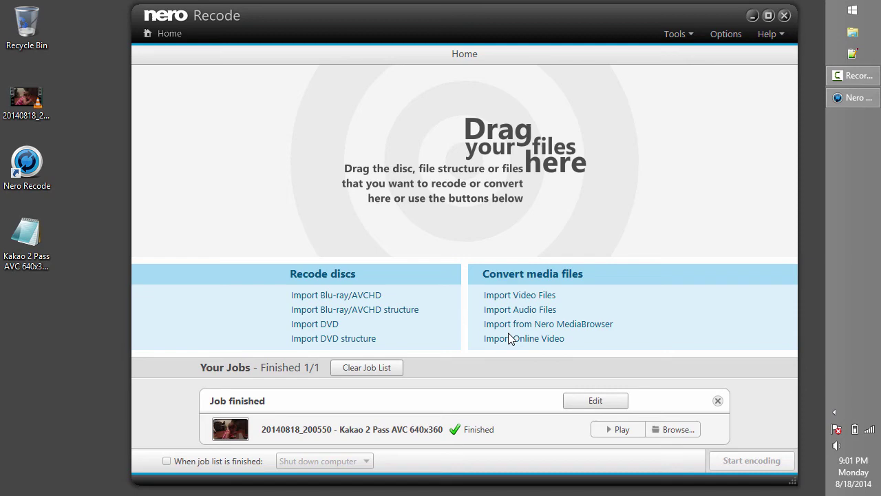
Step: Open the output folder and confirm 20140818_200550.mp4 is 19,543 KB at 640x360
left_click(678, 430)
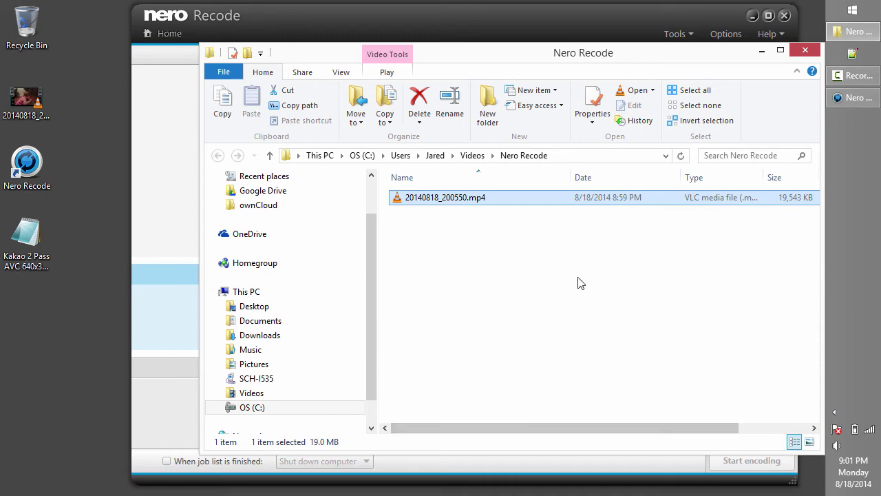
right_click(454, 199)
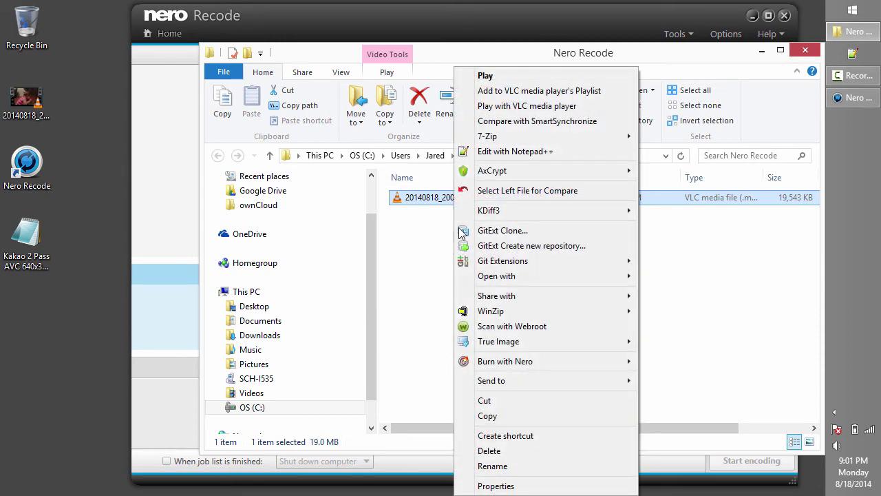
left_click(493, 486)
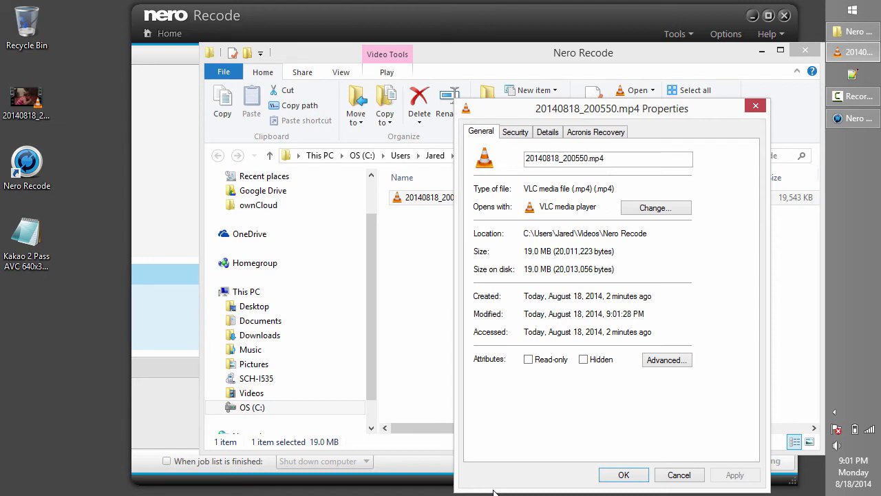
left_click(548, 132)
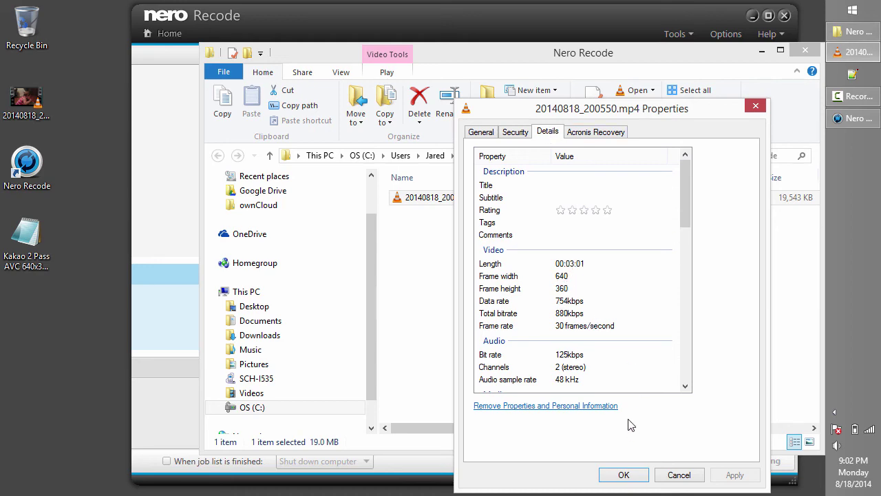
left_click(623, 475)
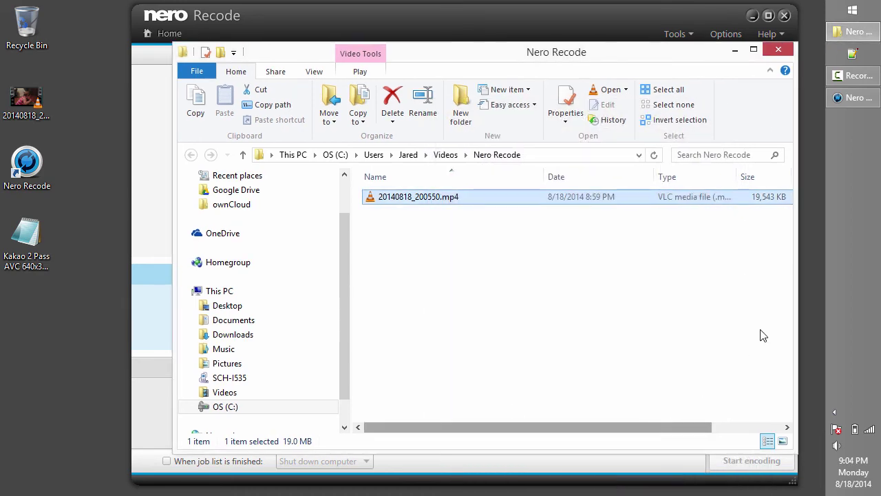
Step: Send 20140818_200550.mp4 into the contact's KakaoTalk chat, then return to Nero Recode
left_click(835, 412)
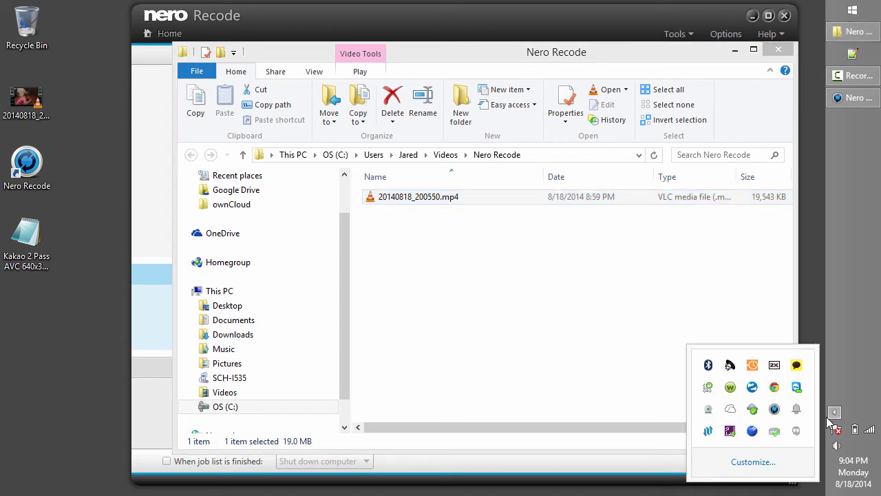
left_click(796, 365)
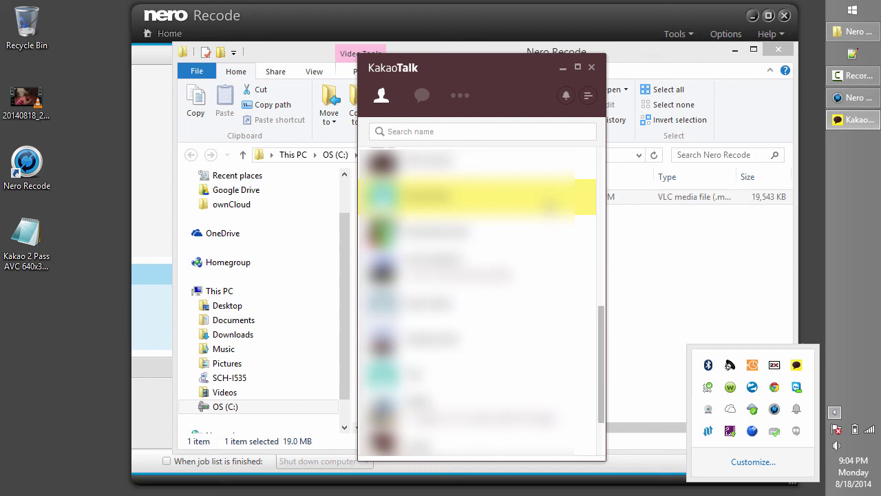
double_click(549, 207)
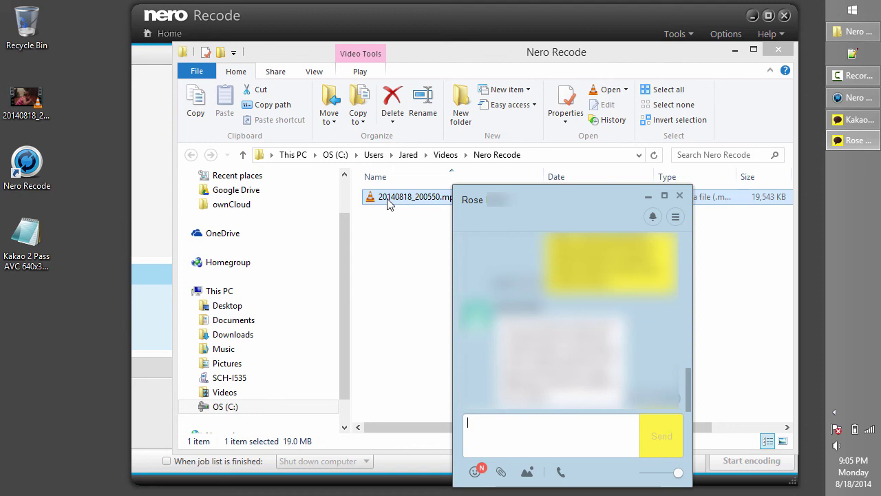
left_click_drag(388, 200, 522, 446)
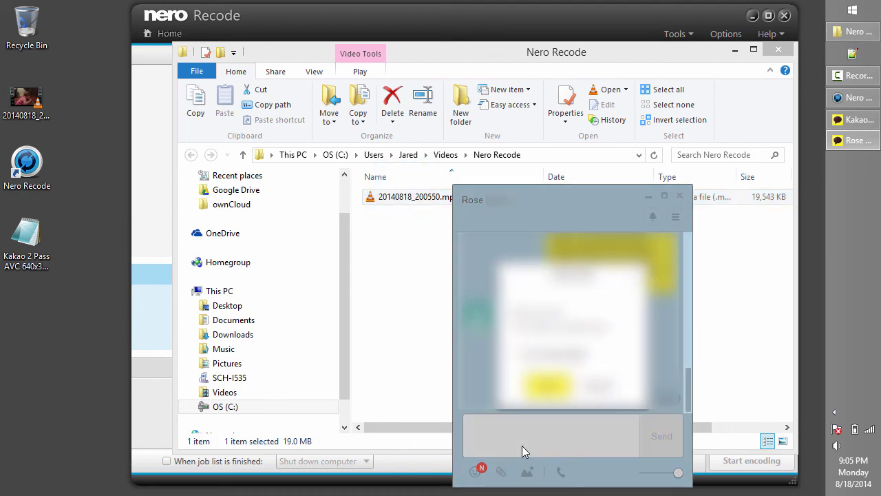
left_click(551, 386)
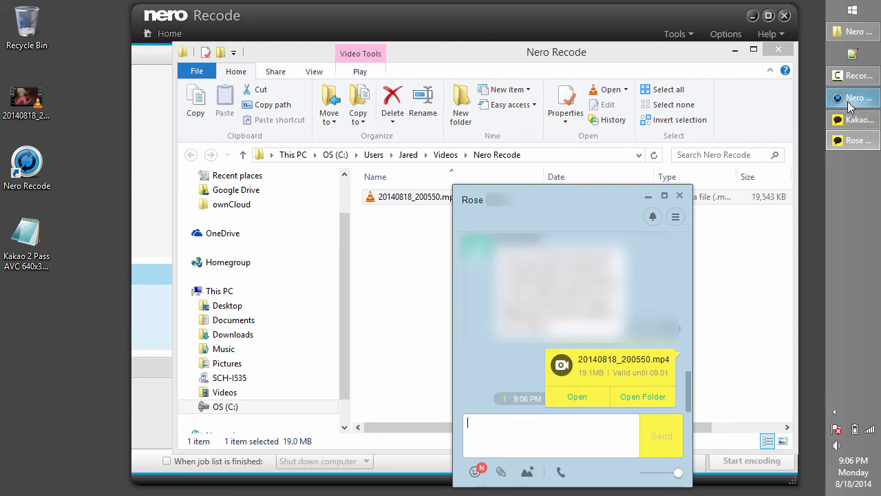
mouse_move(849, 103)
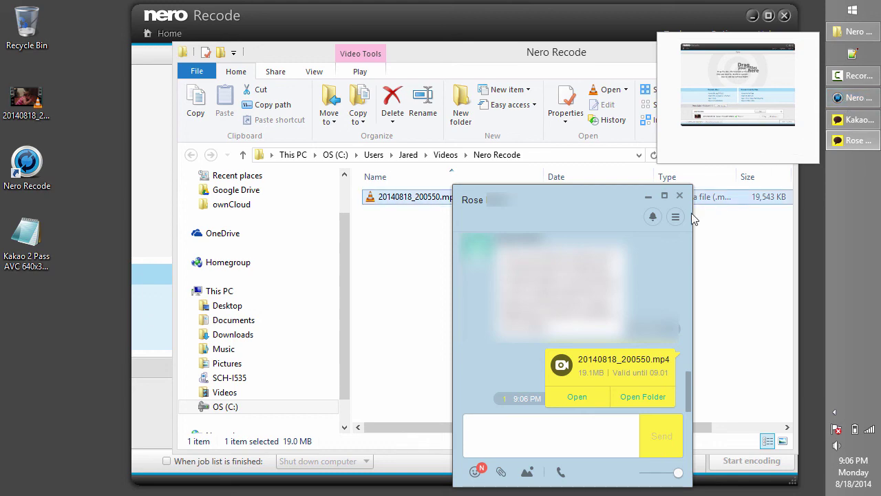
left_click(868, 109)
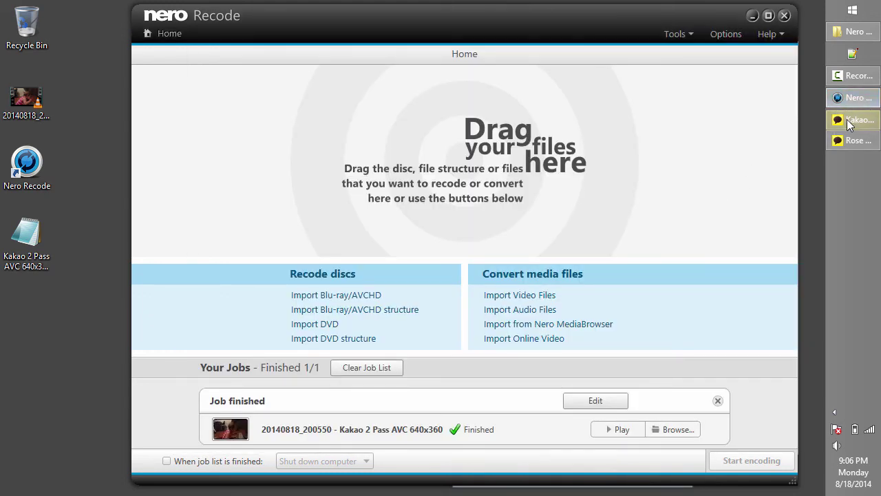